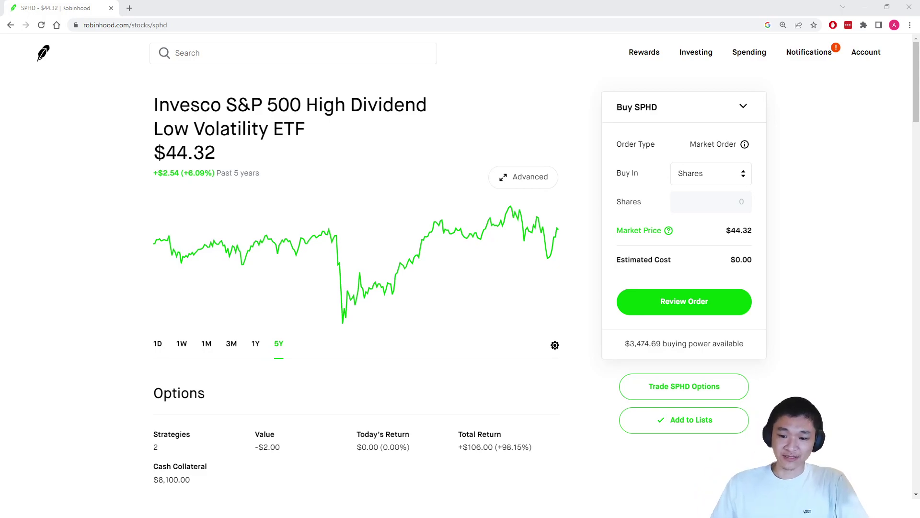
- Compare SPHD's one-day and five-year price charts, inspecting the low in early 2020
left_click(156, 353)
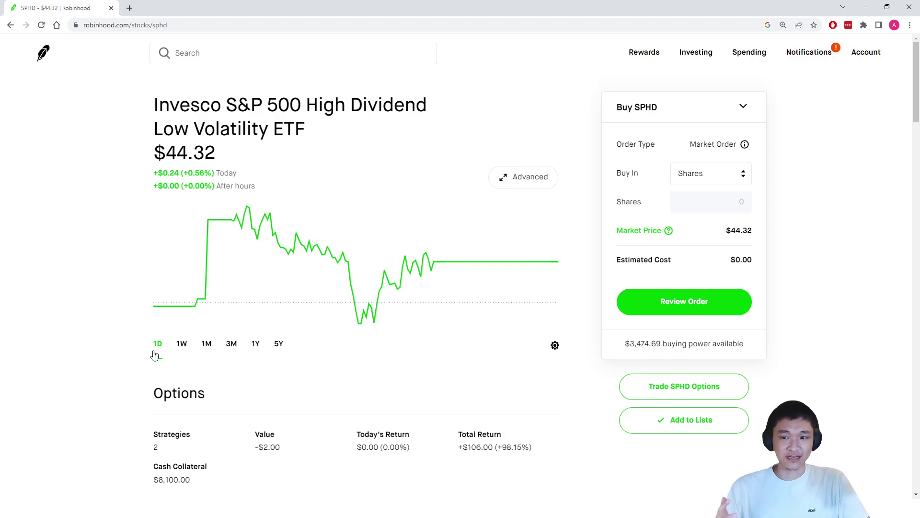
left_click(278, 344)
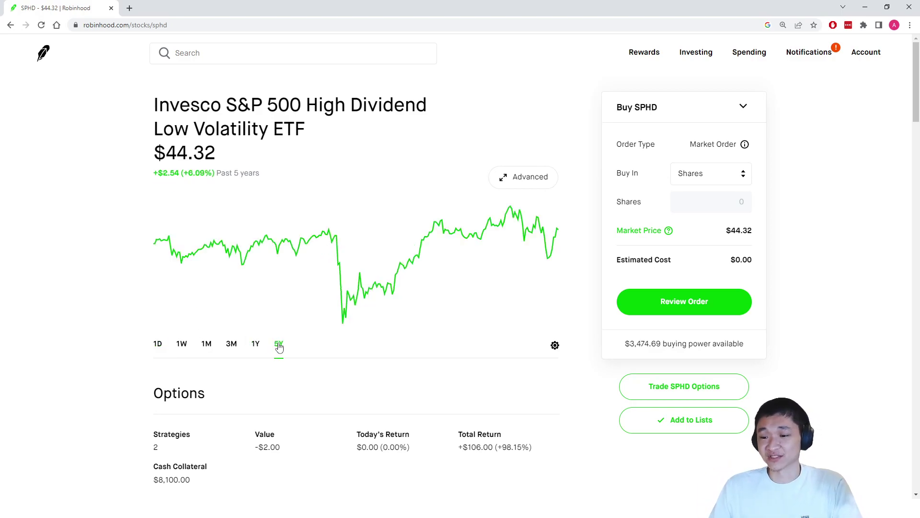
mouse_move(344, 323)
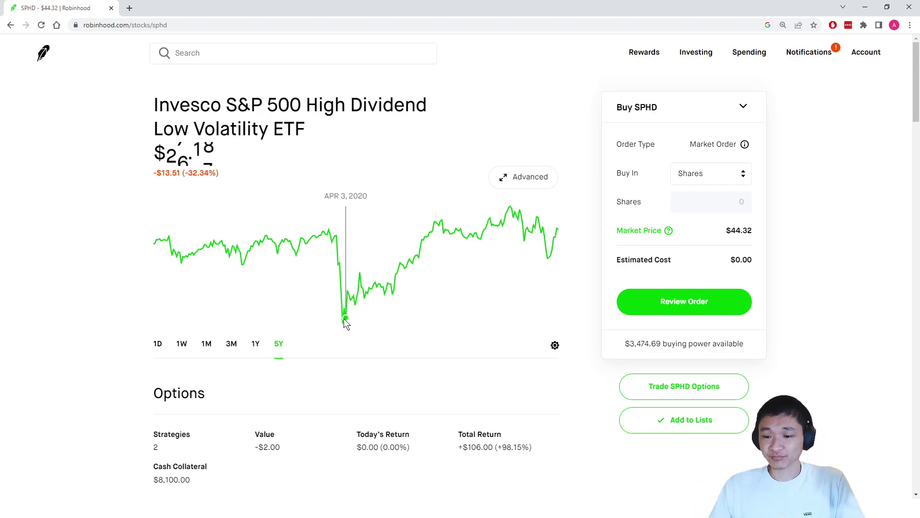
left_click(162, 347)
- Review SPHD's key statistics and the total return on the open put positions
scroll(283, 384, "down", 10)
scroll(283, 384, "down", 20)
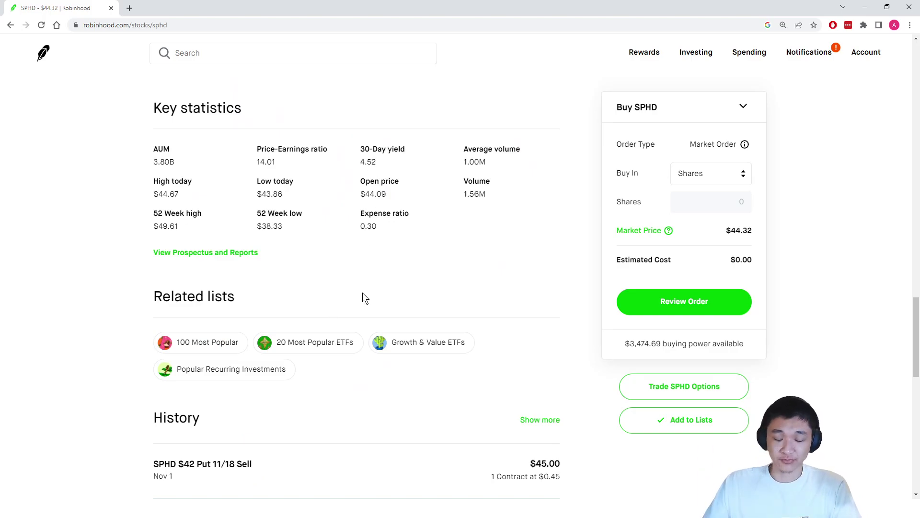
scroll(559, 361, "up", 20)
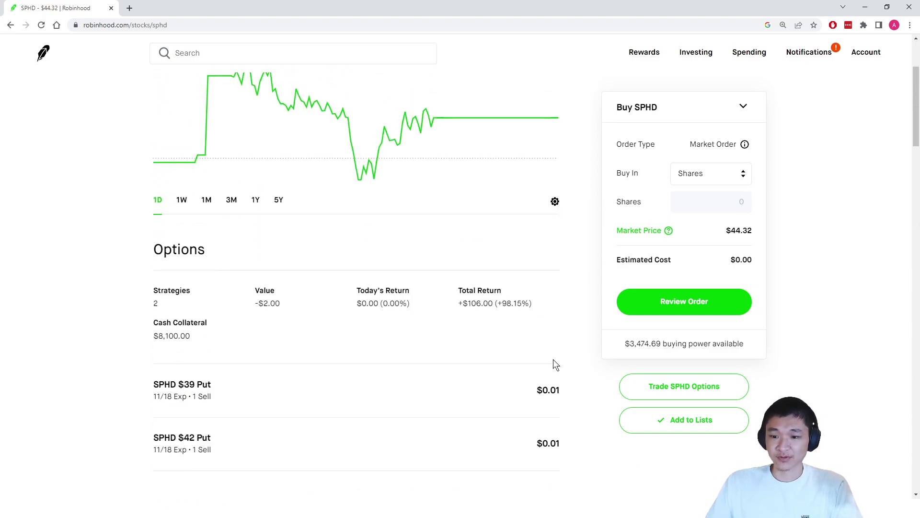
scroll(554, 359, "up", 3)
scroll(540, 371, "down", 4)
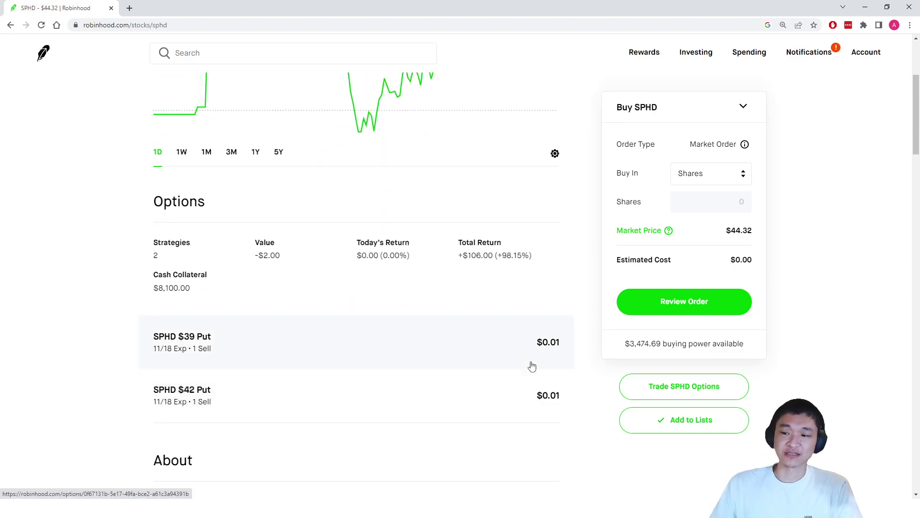
left_click_drag(469, 255, 482, 256)
left_click(480, 257)
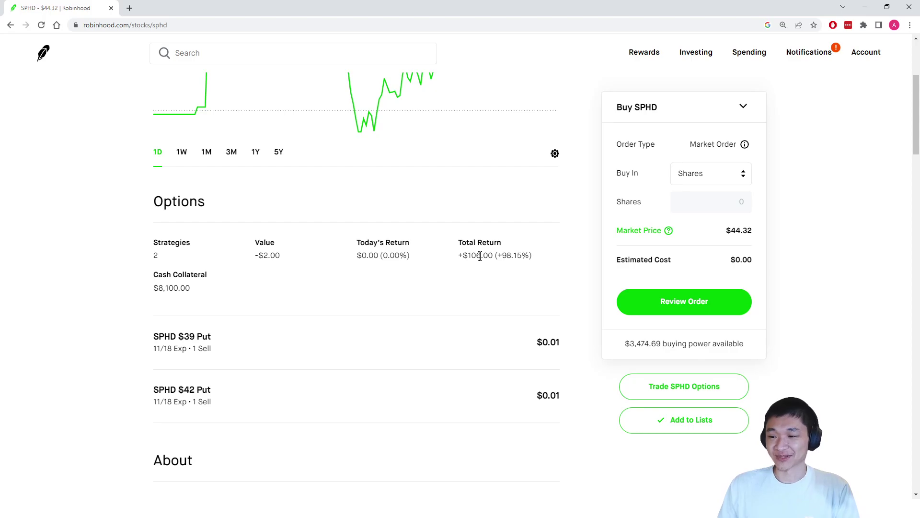
scroll(534, 361, "up", 4)
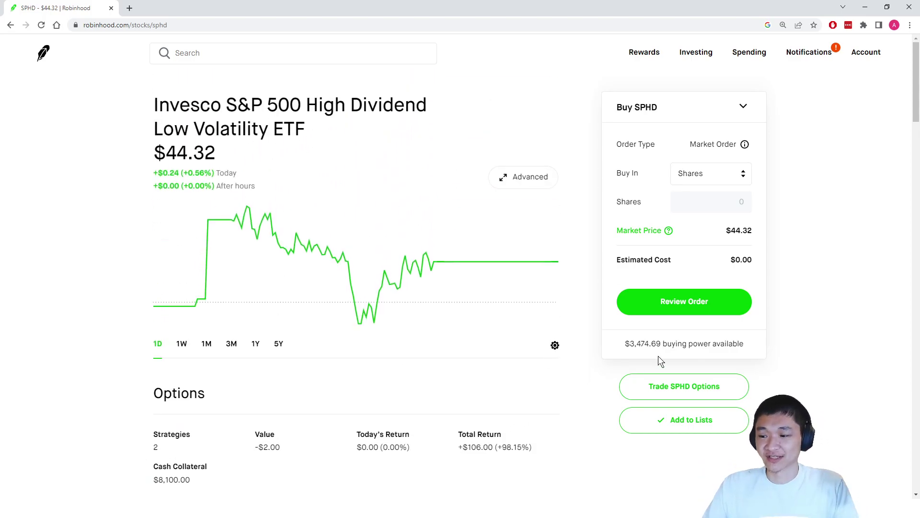
- Open the SPHD options chain and set the expiration to December 16
left_click(653, 388)
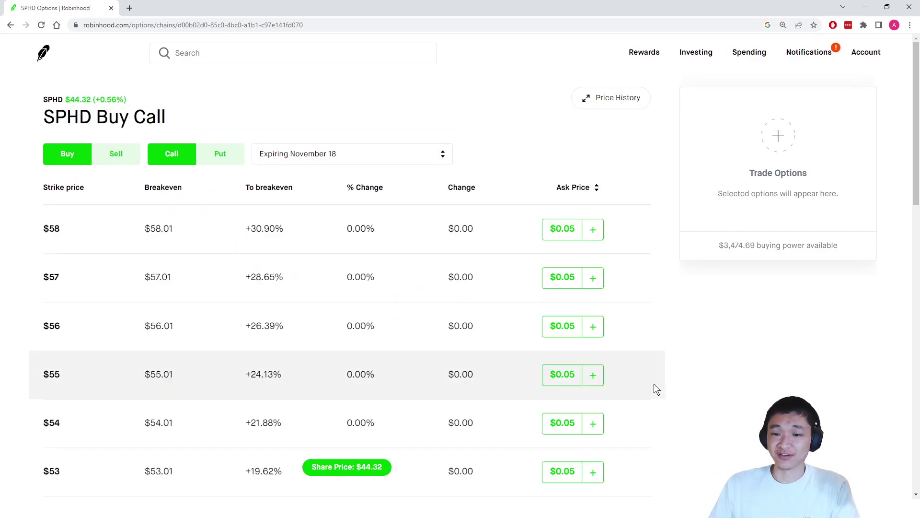
left_click(283, 147)
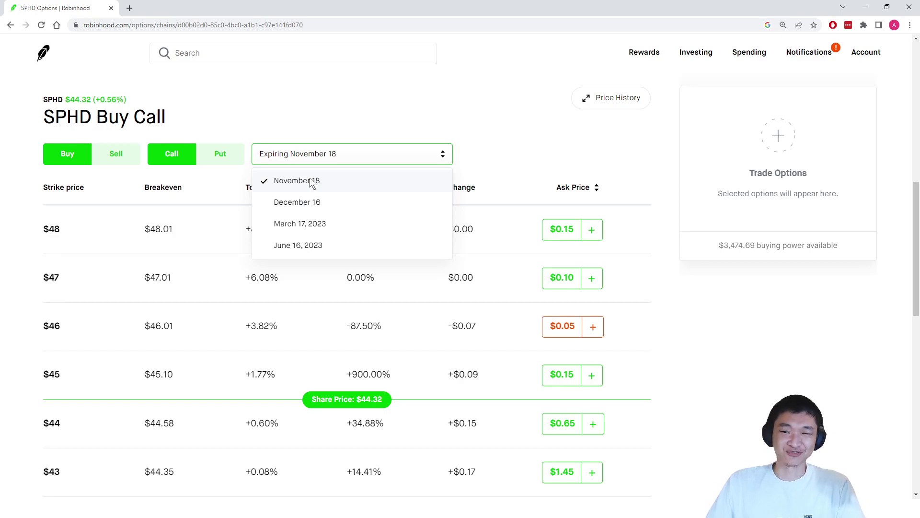
left_click(312, 182)
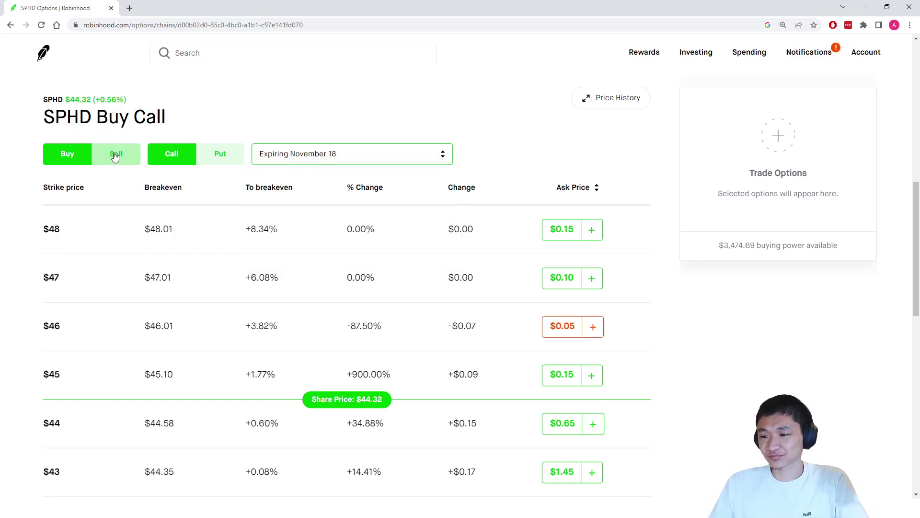
scroll(200, 318, "down", 3)
left_click(341, 157)
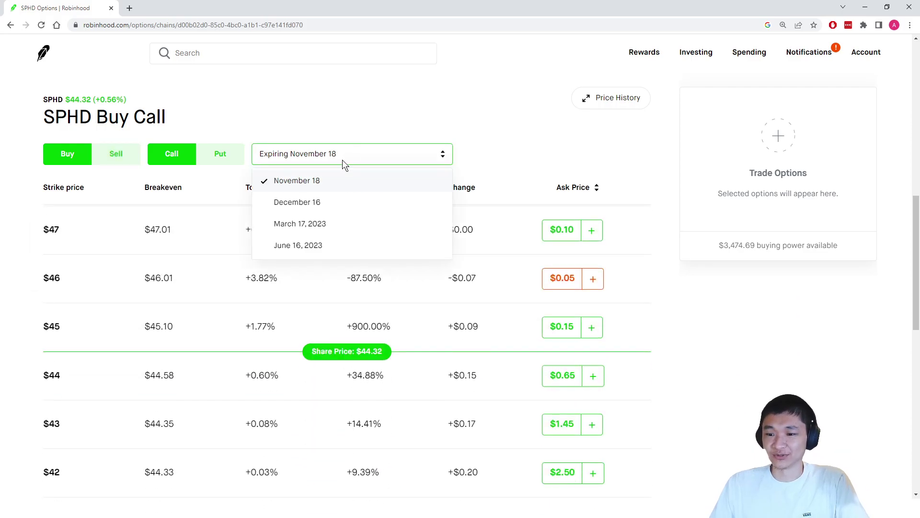
left_click(317, 207)
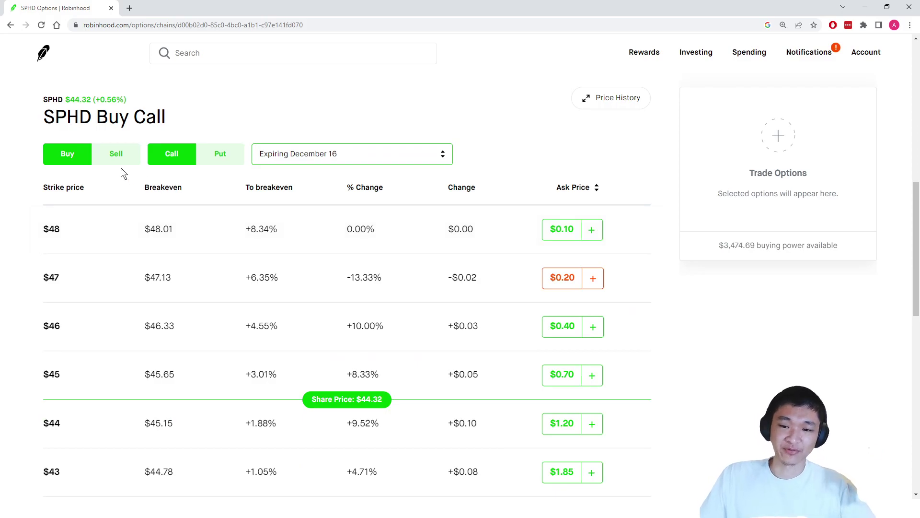
- Choose to sell the $46 call expiring December 16 and proceed to its order details
left_click(118, 154)
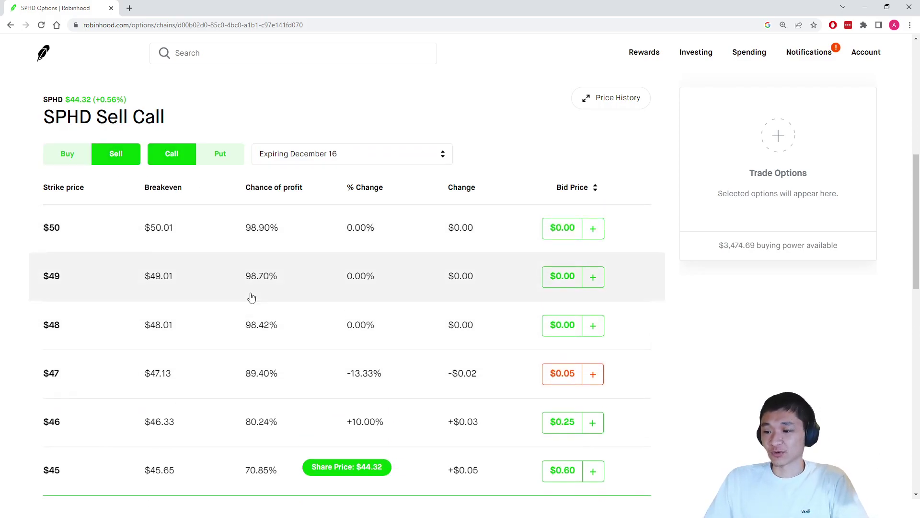
scroll(252, 297, "down", 3)
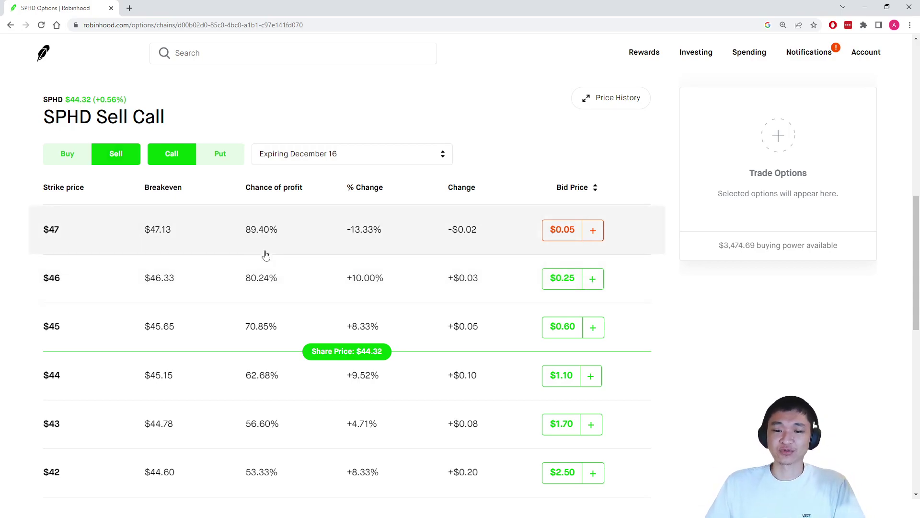
left_click(593, 280)
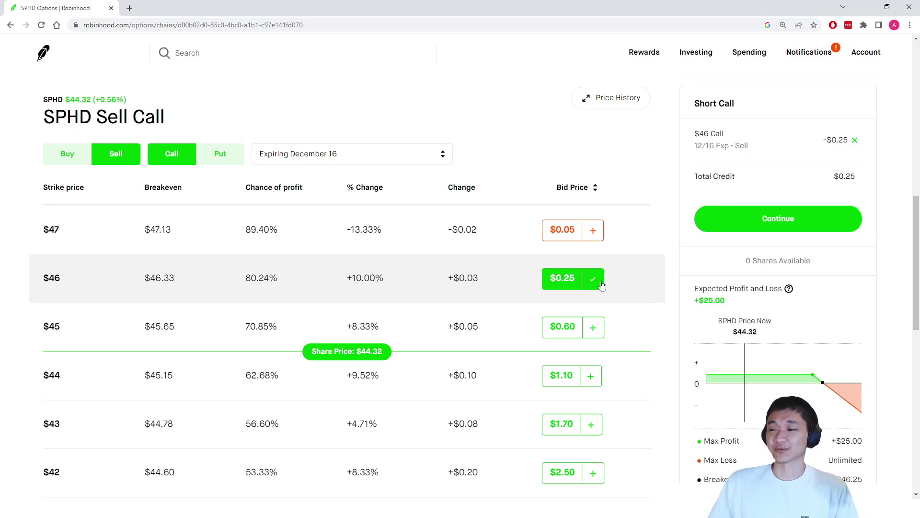
left_click_drag(849, 180, 832, 174)
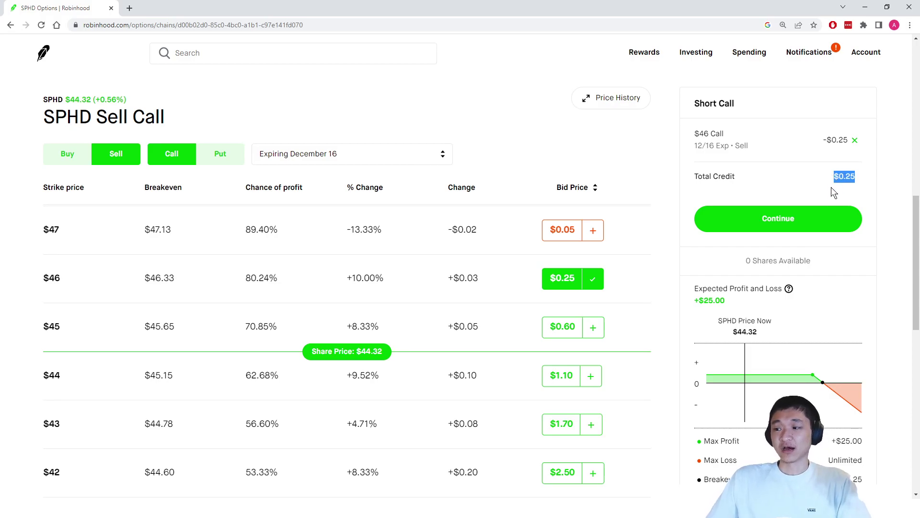
left_click(832, 219)
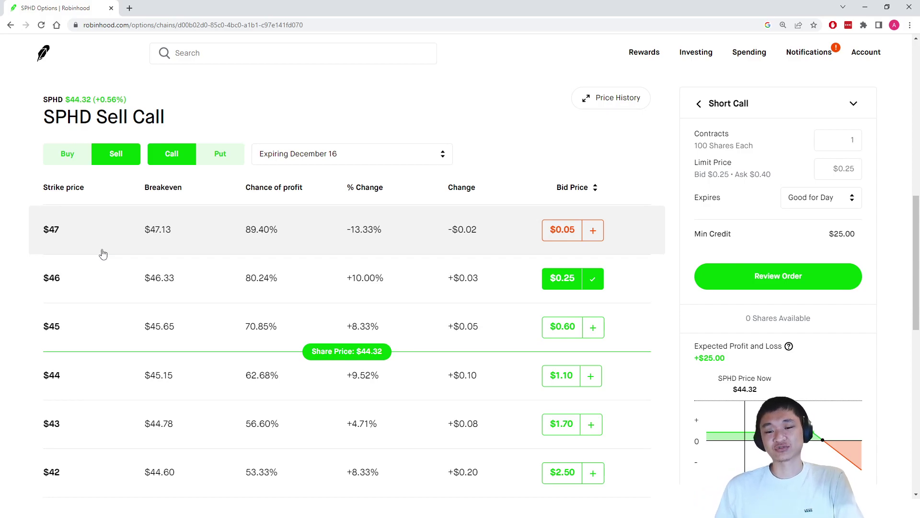
- Examine the $46 and $47 strikes in the sell-call chain, including the $46 contract's details
left_click_drag(58, 282, 45, 282)
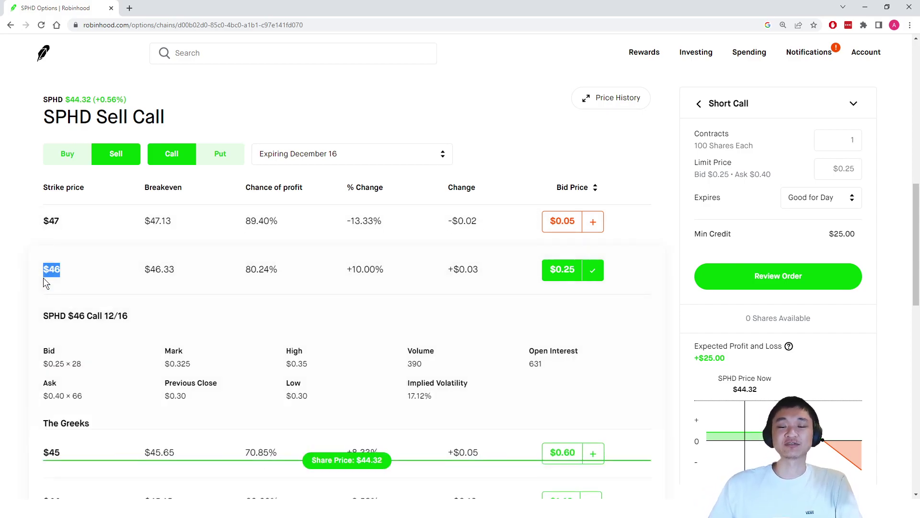
left_click(85, 269)
scroll(108, 299, "up", 2)
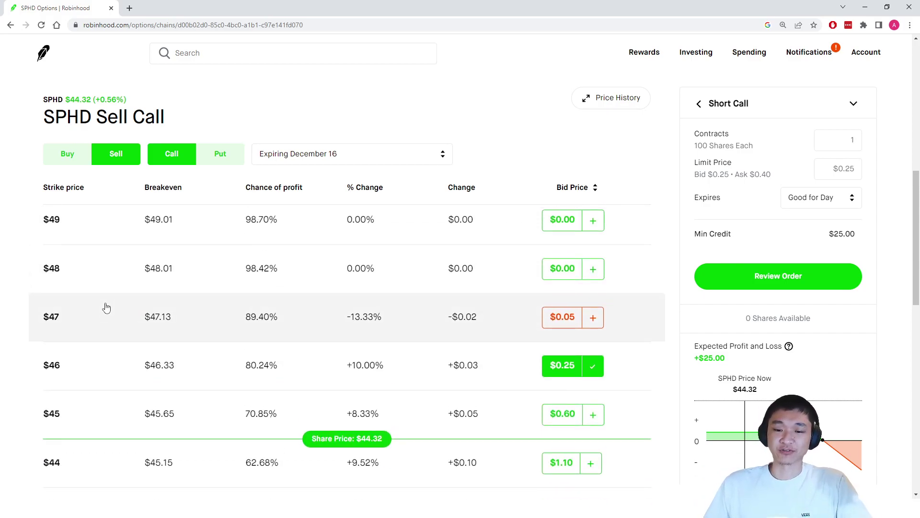
scroll(108, 312, "down", 2)
scroll(103, 302, "up", 1)
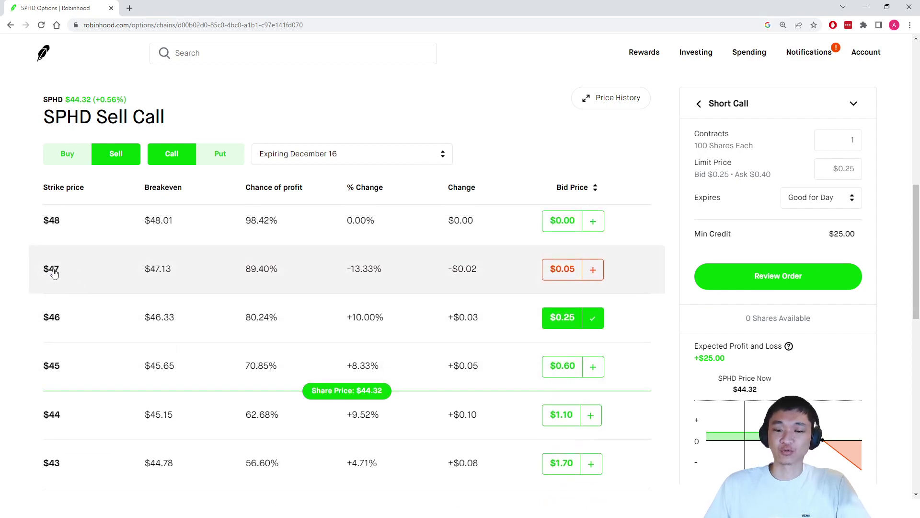
left_click_drag(54, 273, 98, 275)
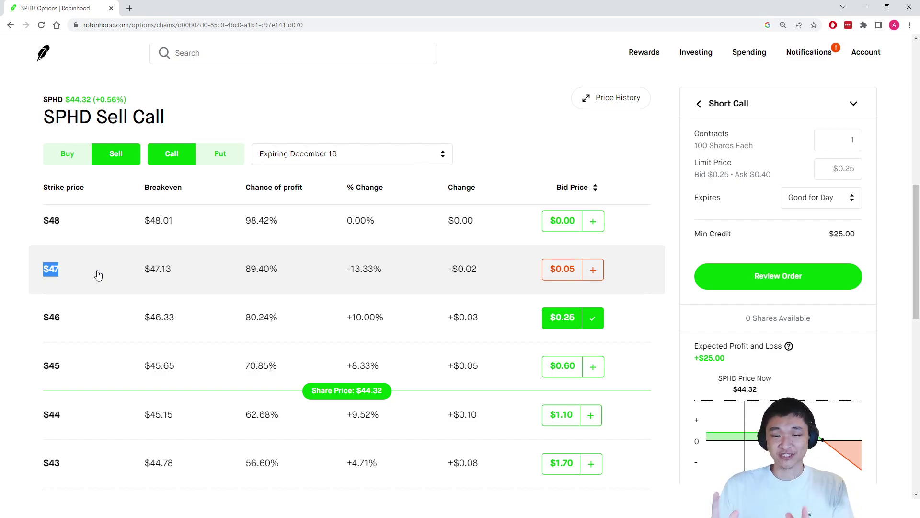
left_click_drag(75, 319, 42, 319)
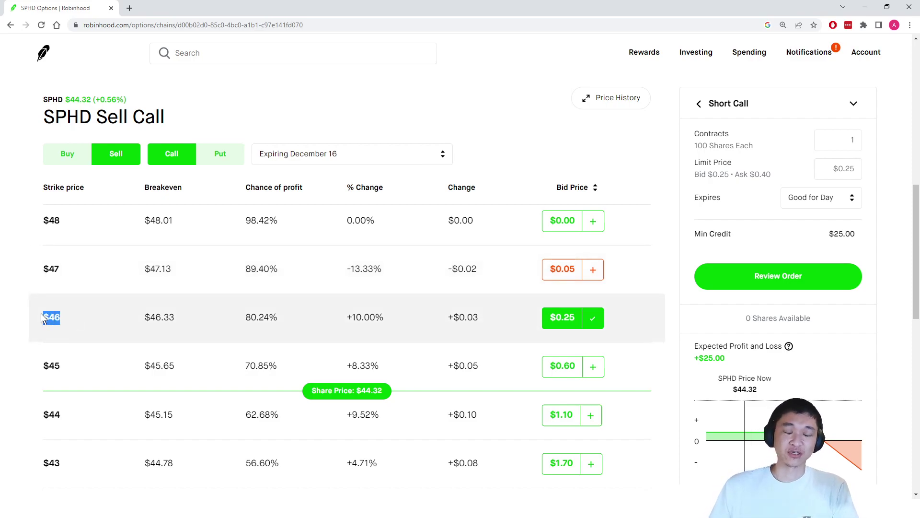
scroll(79, 318, "down", 2)
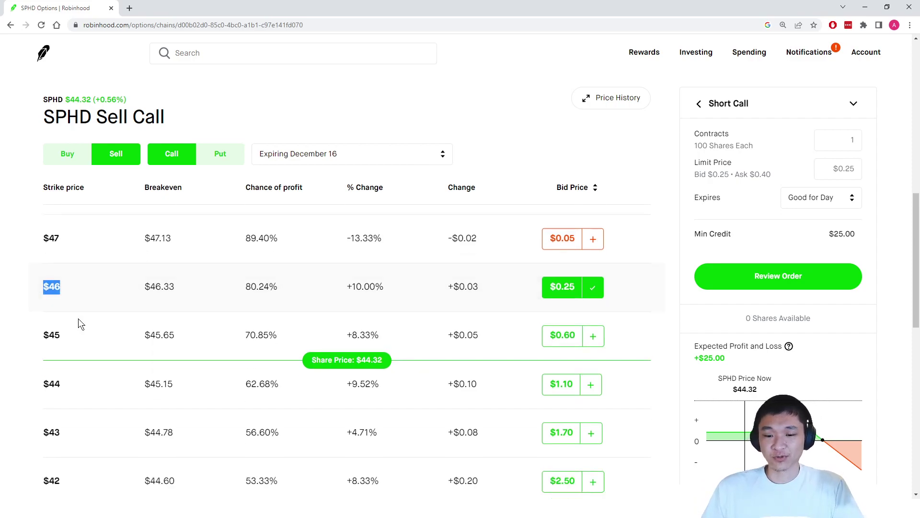
scroll(79, 318, "up", 2)
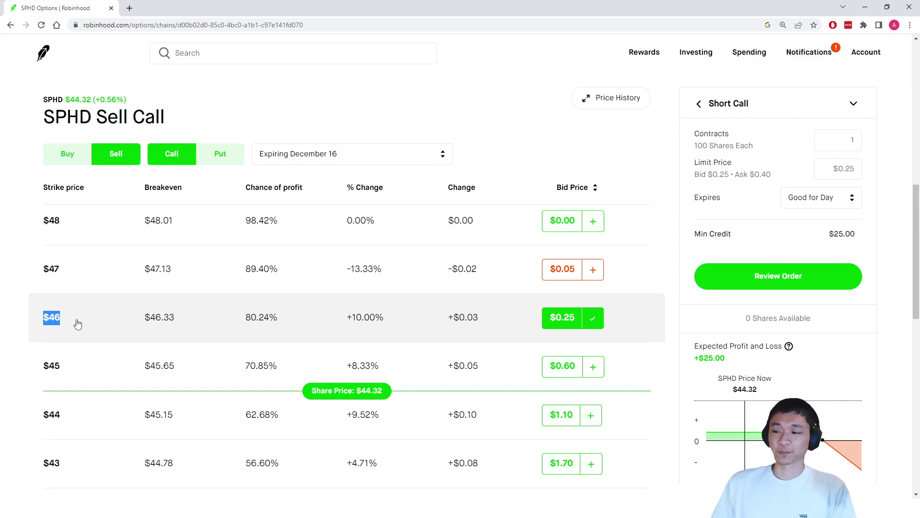
left_click(60, 322)
left_click(63, 315)
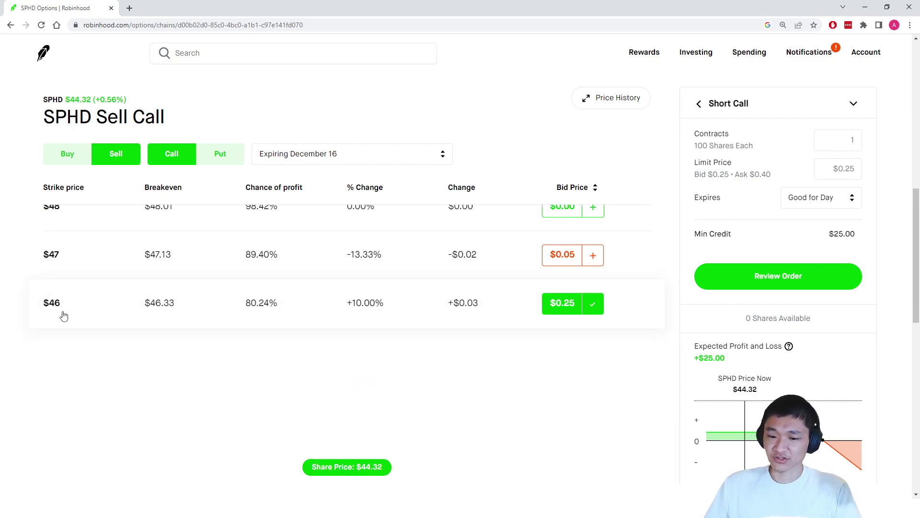
scroll(113, 422, "down", 1)
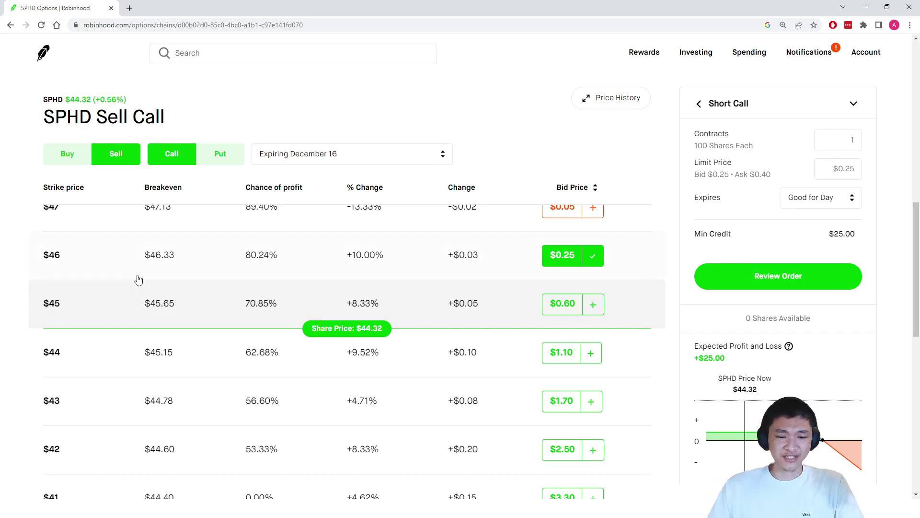
- Add a sold $43 put expiring December 16 to the order and remove the $46 call from it
left_click(214, 161)
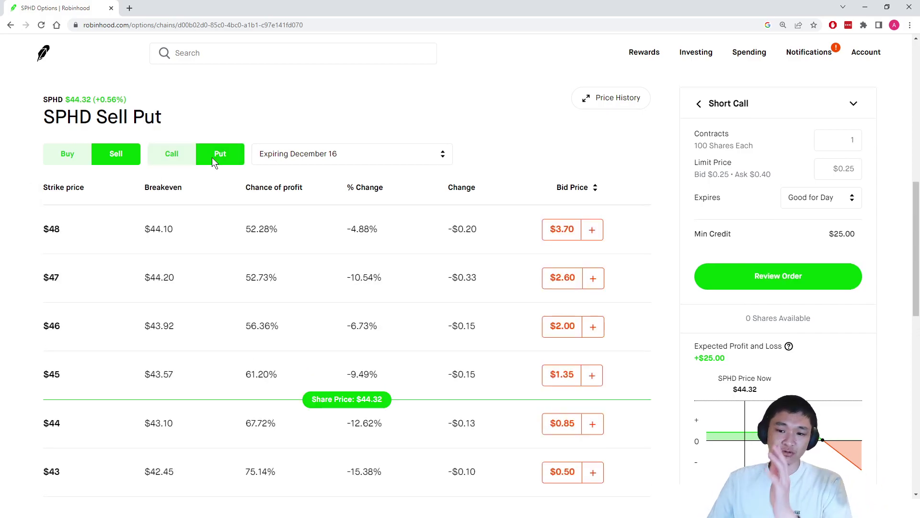
scroll(329, 341, "down", 4)
scroll(331, 345, "up", 2)
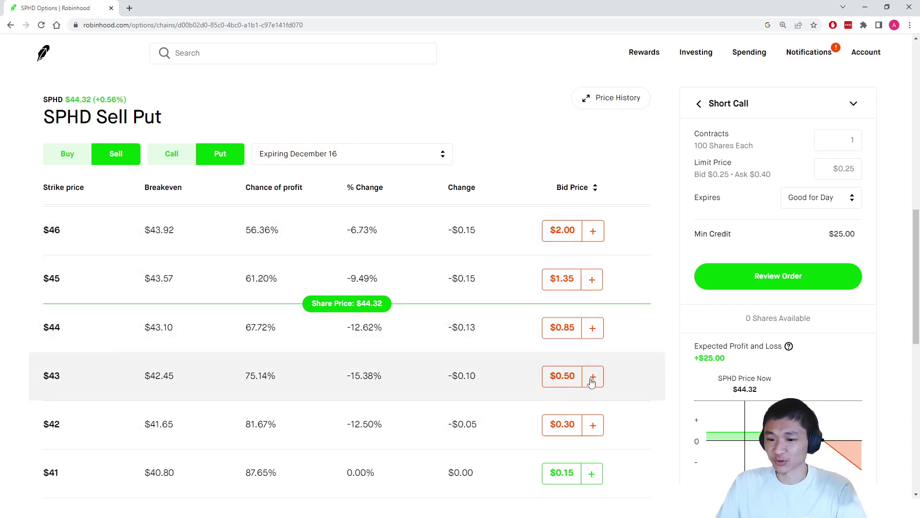
left_click(593, 377)
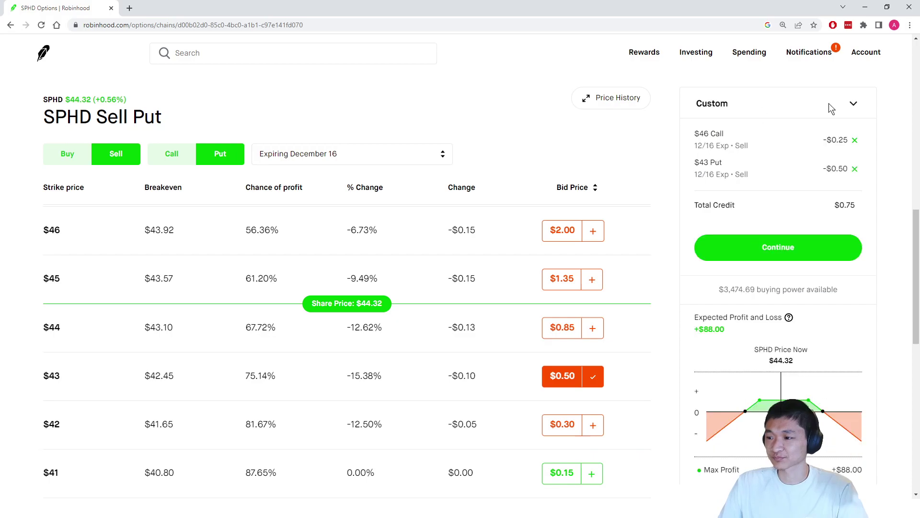
left_click(855, 140)
scroll(548, 348, "down", 1)
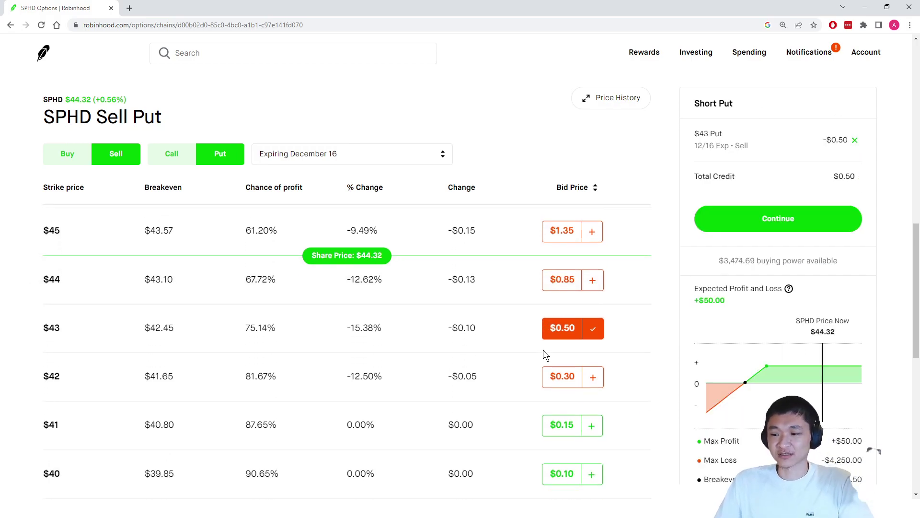